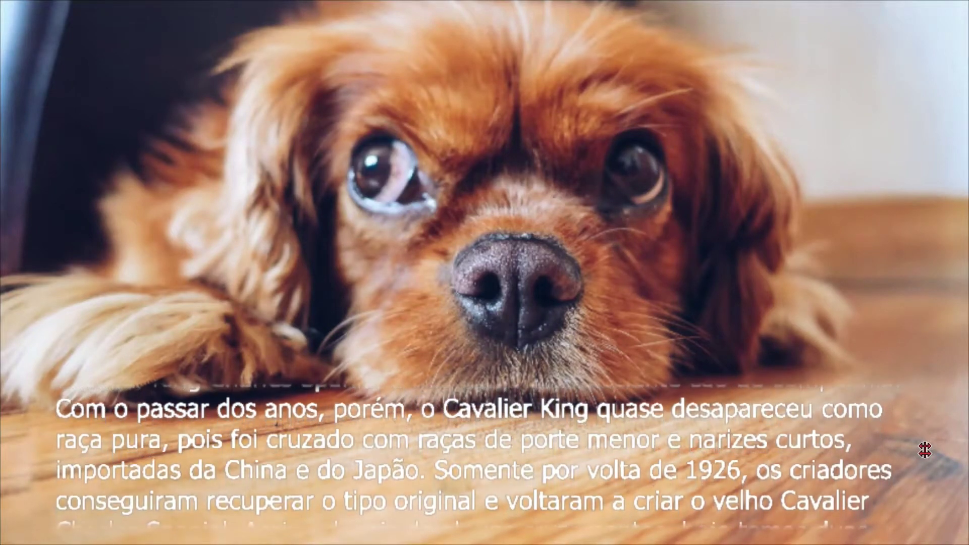
- Stop the full-screen preview of the scrolling breed text and return to the Editing workspace
key(Escape)
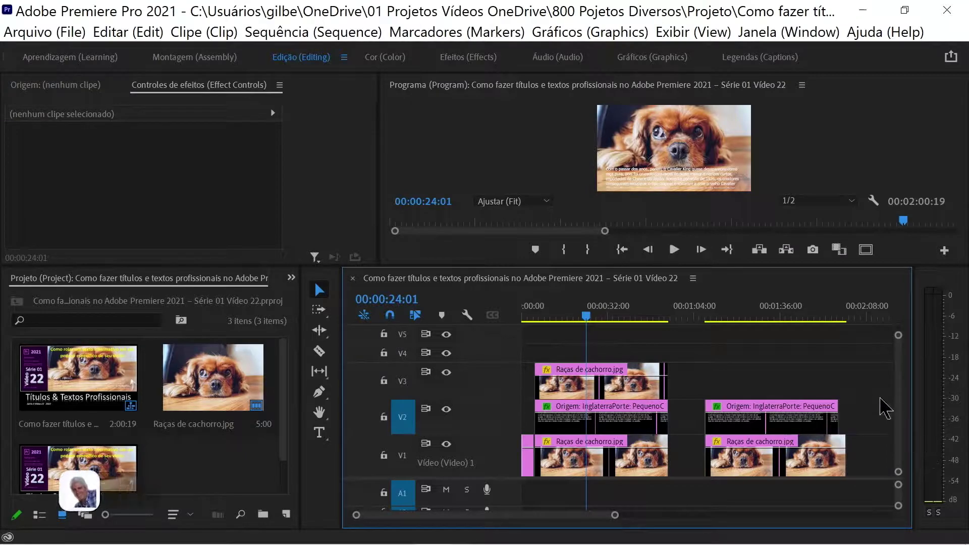
- Move the playhead to 00:01:22:27 and select the Raças de cachorro.jpg photo clip on V1
click(617, 310)
mouse_move(704, 323)
mouse_down()
mouse_move(838, 352)
mouse_move(764, 351)
mouse_move(738, 362)
mouse_up()
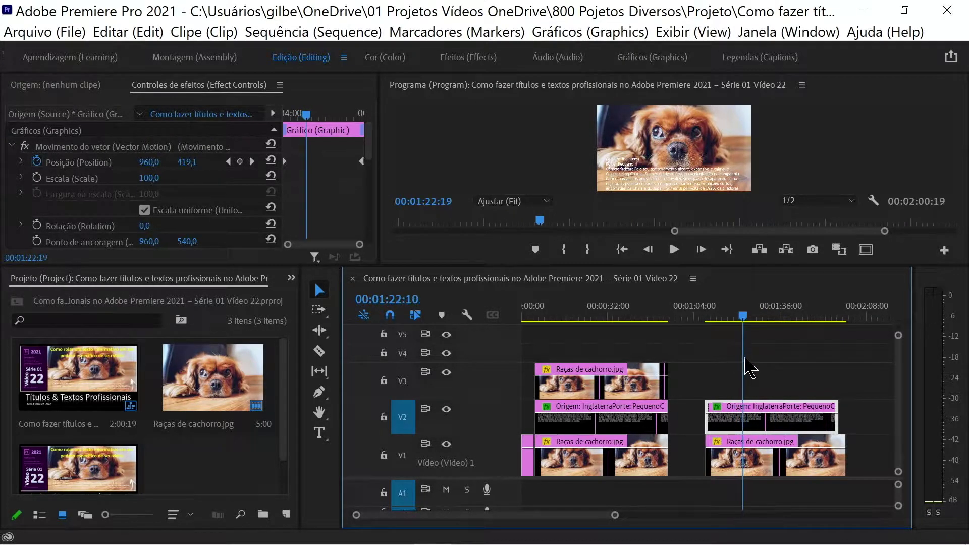
drag(738, 361, 745, 371)
click(761, 467)
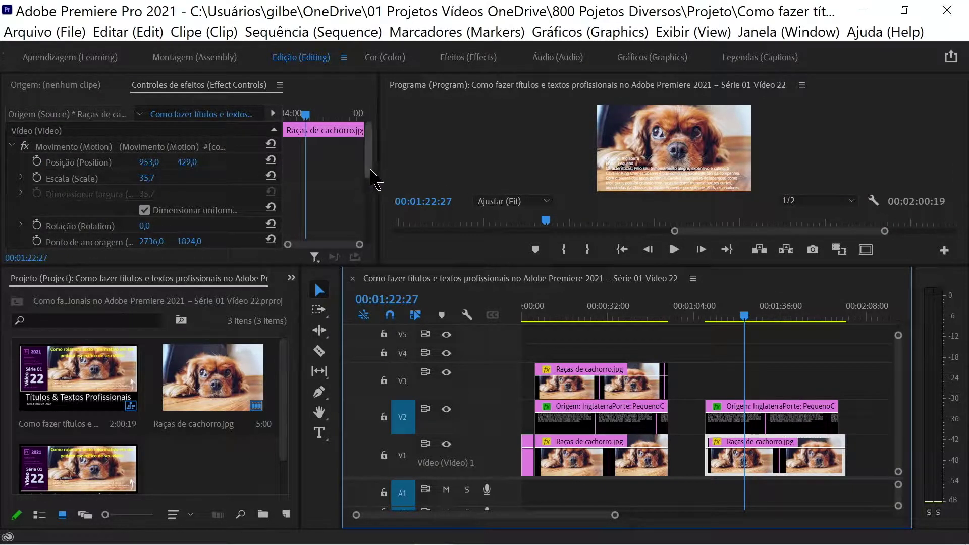
scroll(372, 183, down, 2)
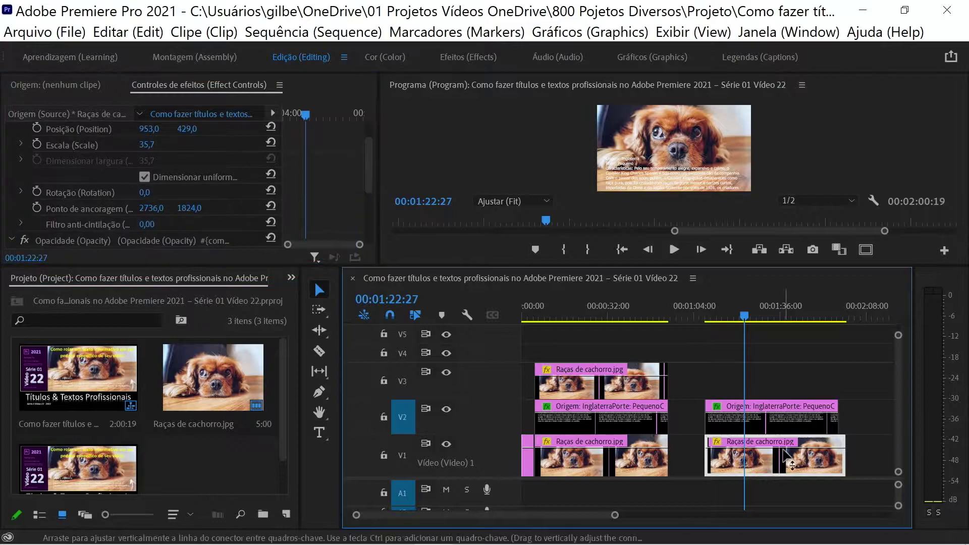
- Add a 4-point polygon mask to the V1 dog photo and stretch it across the frame's bottom strip
click(372, 192)
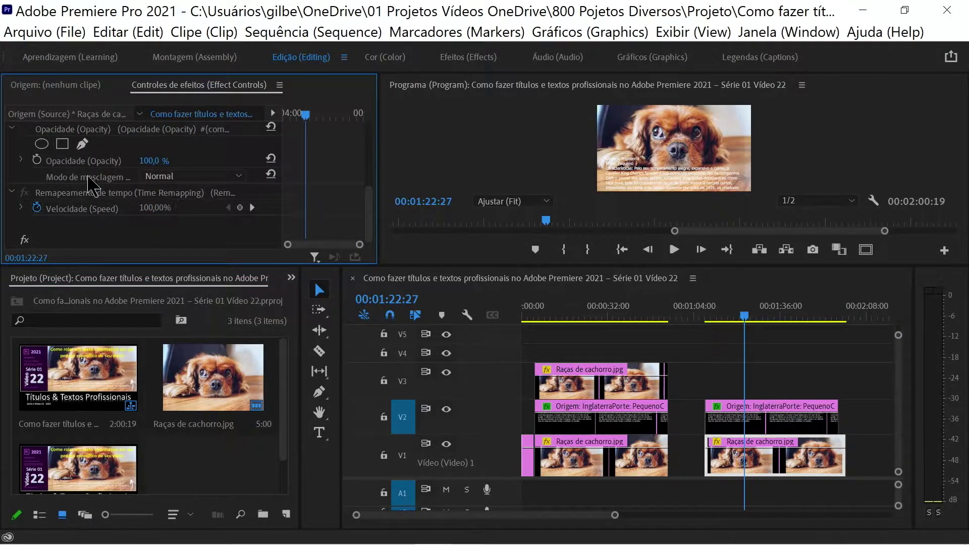
click(62, 144)
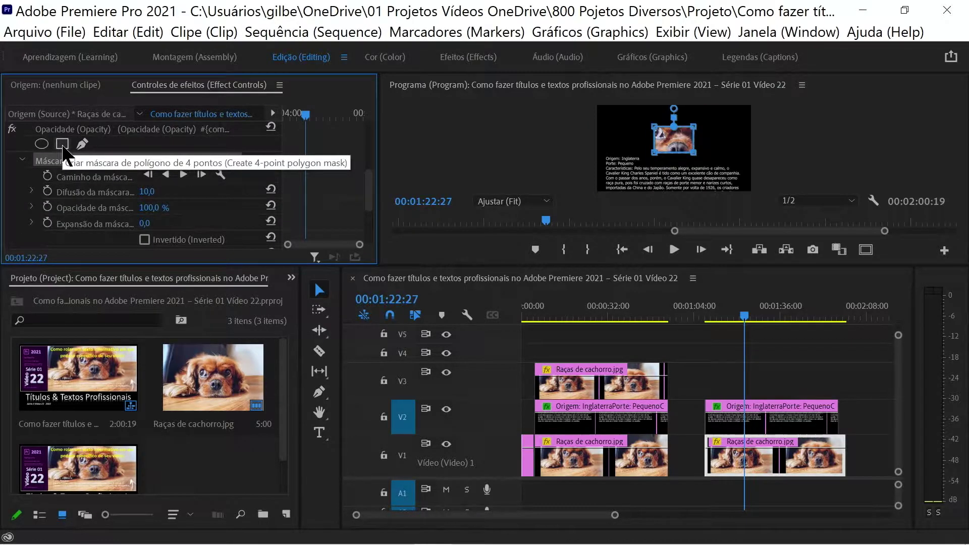
click(502, 87)
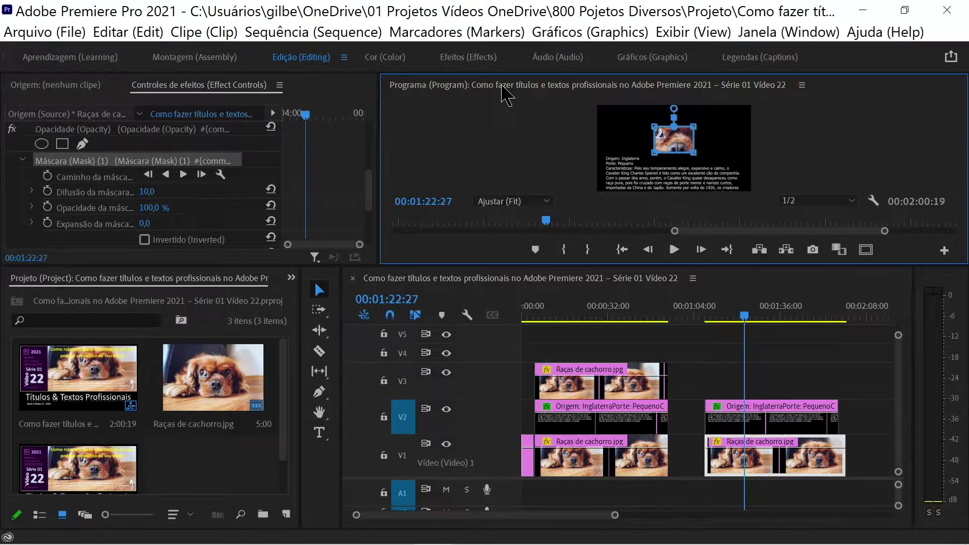
key(grave)
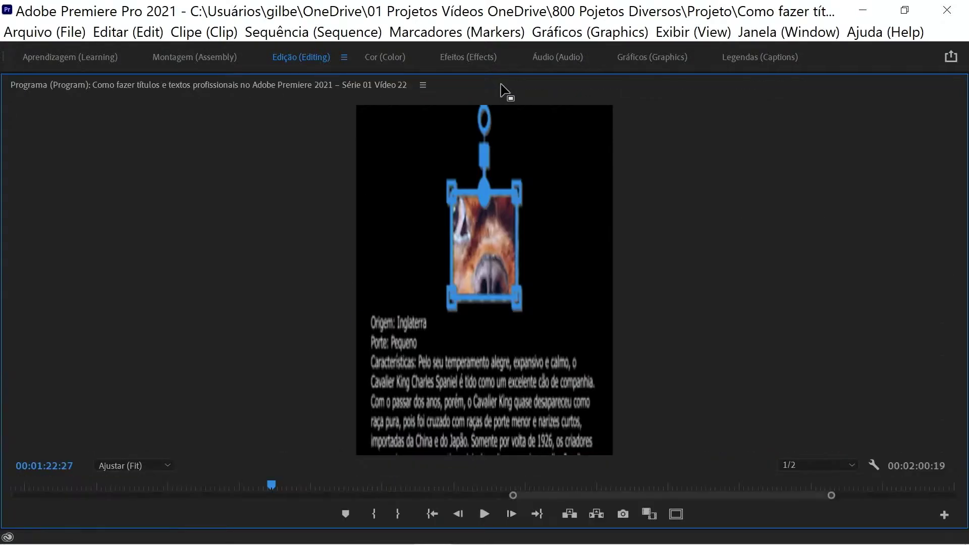
mouse_move(413, 318)
mouse_down()
mouse_move(395, 337)
mouse_move(262, 386)
mouse_up()
drag(335, 324, 802, 458)
drag(174, 427, 174, 455)
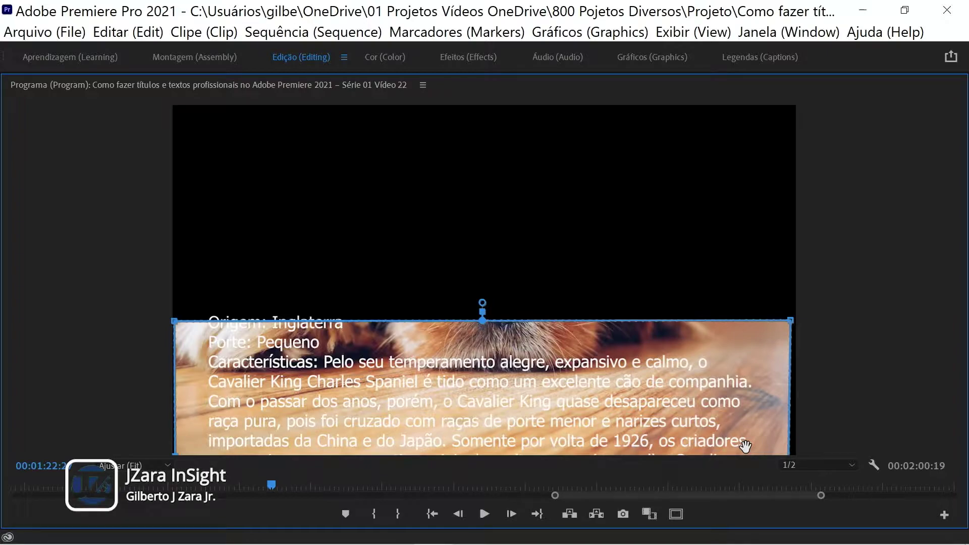
key(grave)
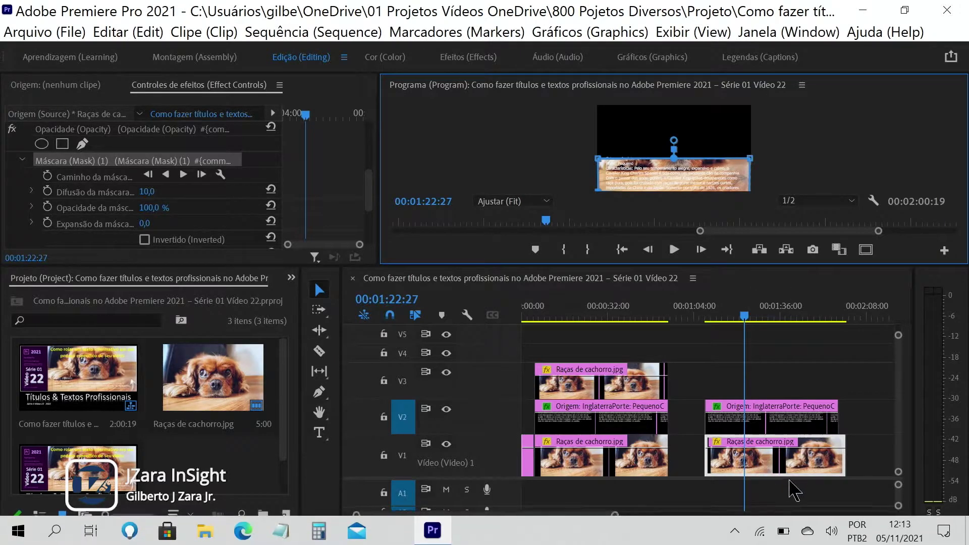
- Alt-drag a copy of the dog photo clip from V1 up onto track V3
click(762, 469)
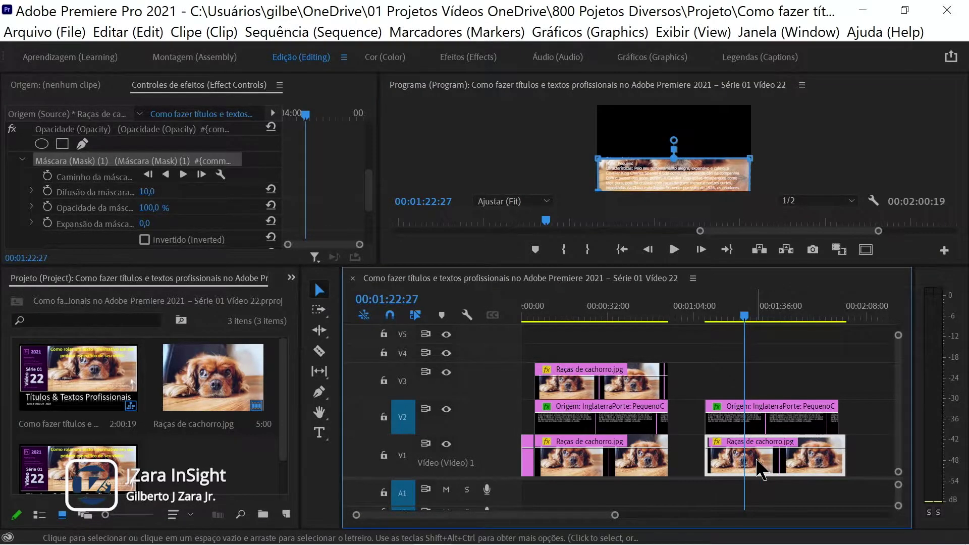
drag(761, 469, 772, 391)
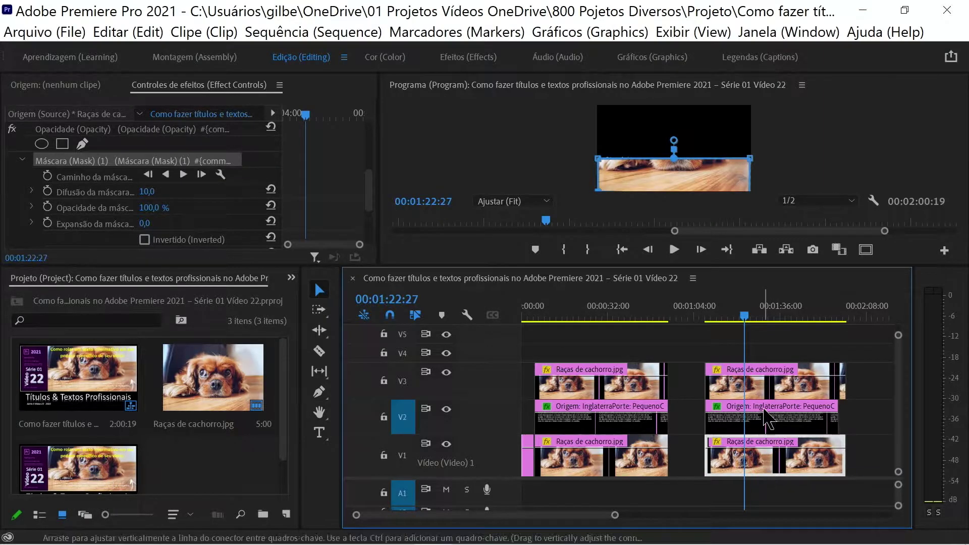
click(776, 391)
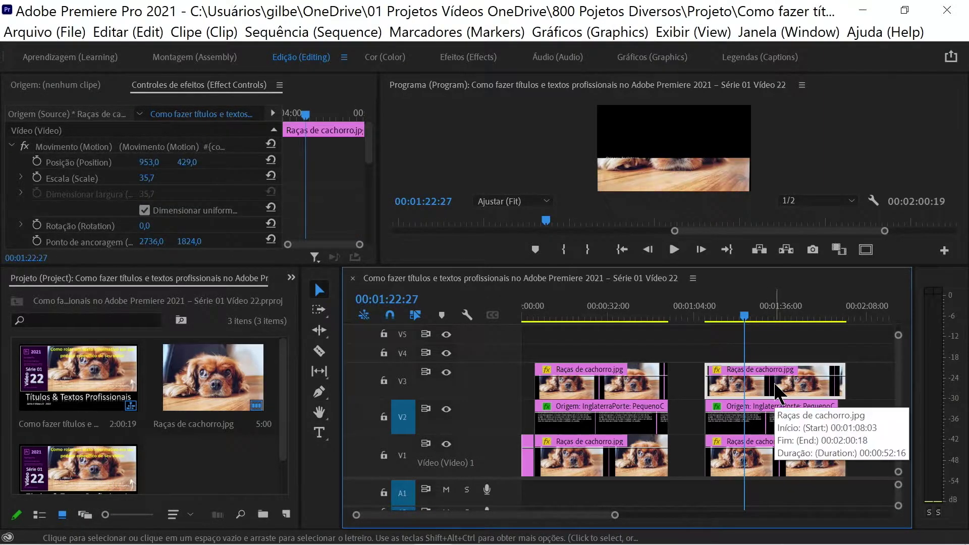
- Select Mask (1) on the V3 photo copy in Effect Controls and set it to Inverted
click(367, 153)
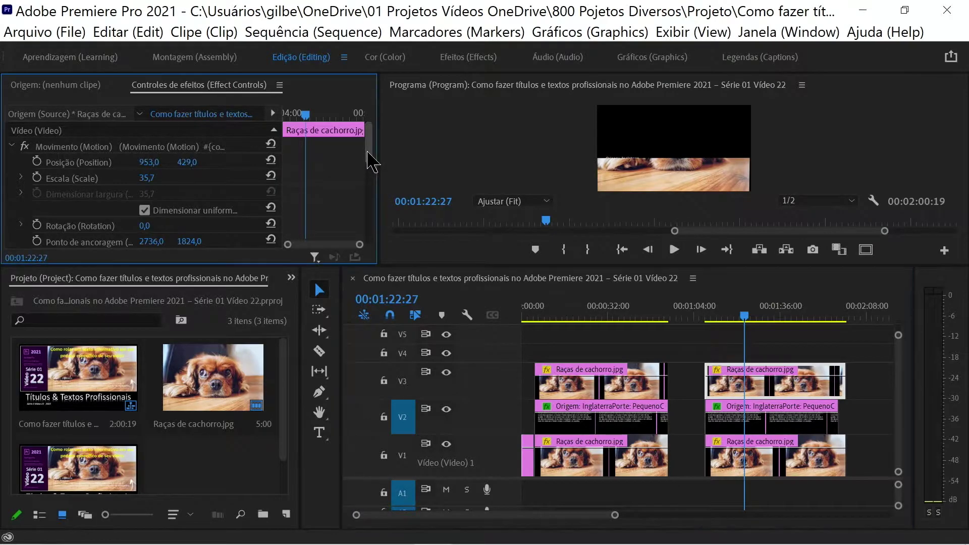
drag(368, 153, 362, 194)
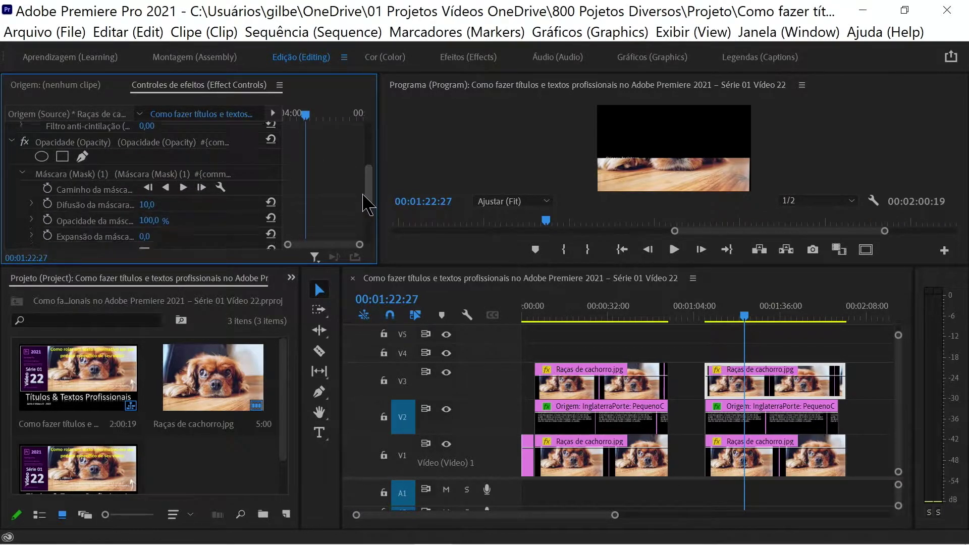
click(98, 175)
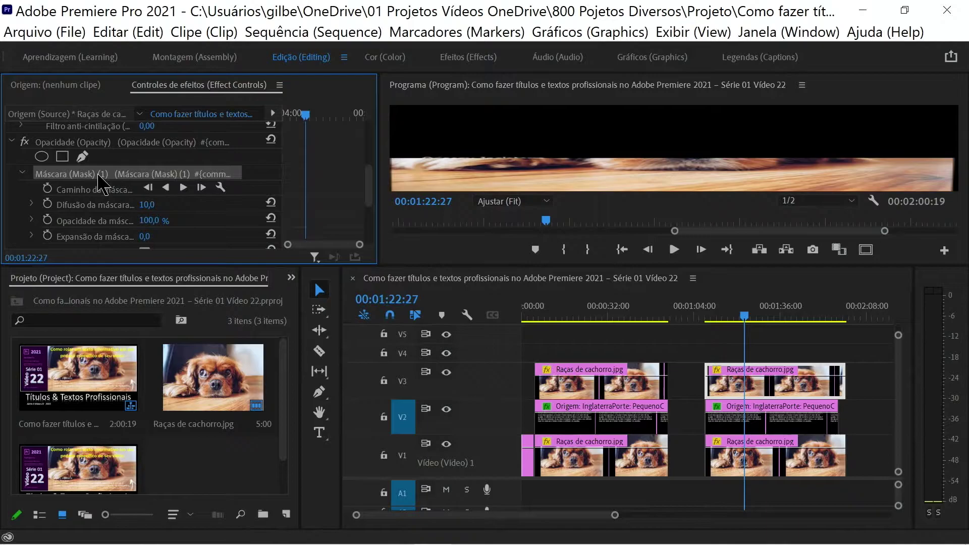
scroll(368, 206, down, 3)
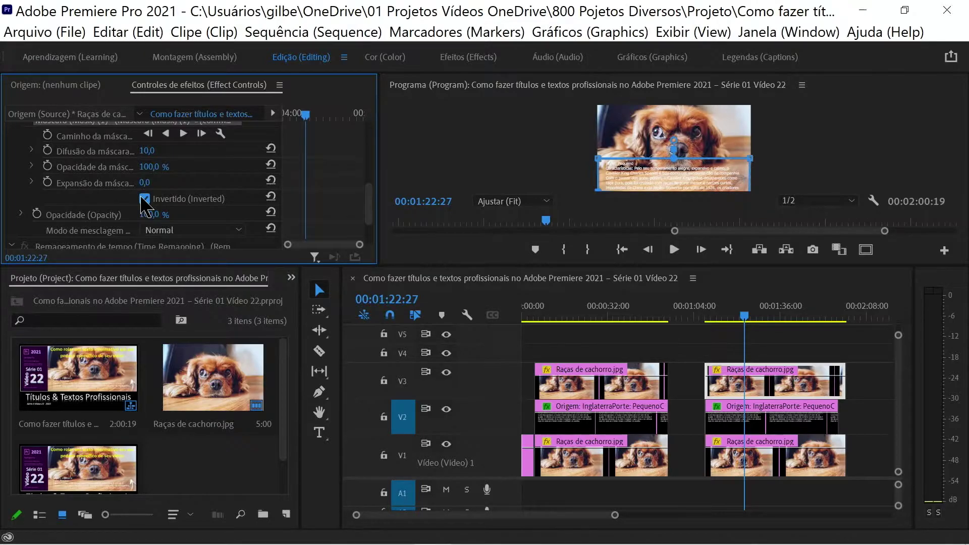
click(630, 214)
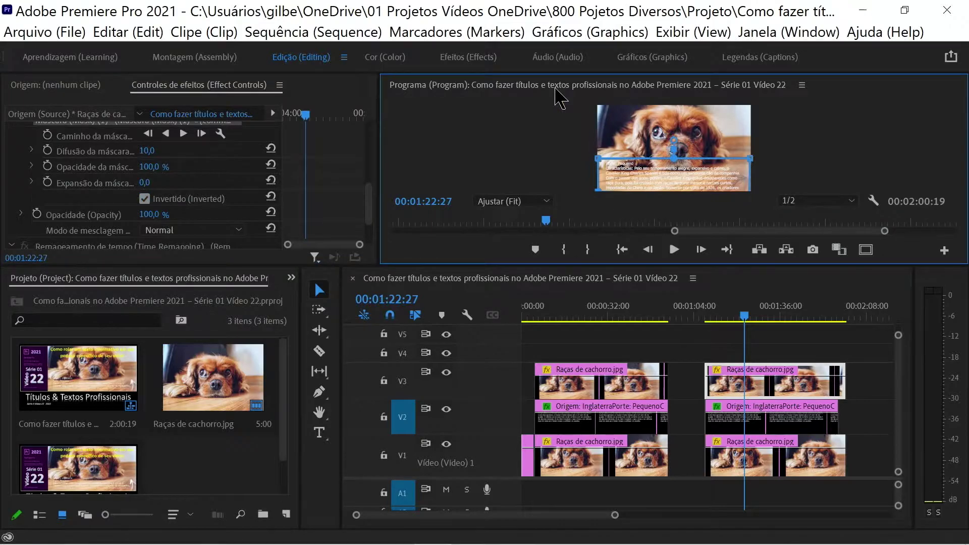
- Reposition the V3 photo's inverted mask lower with a slight clockwise tilt over the breed text
key(grave)
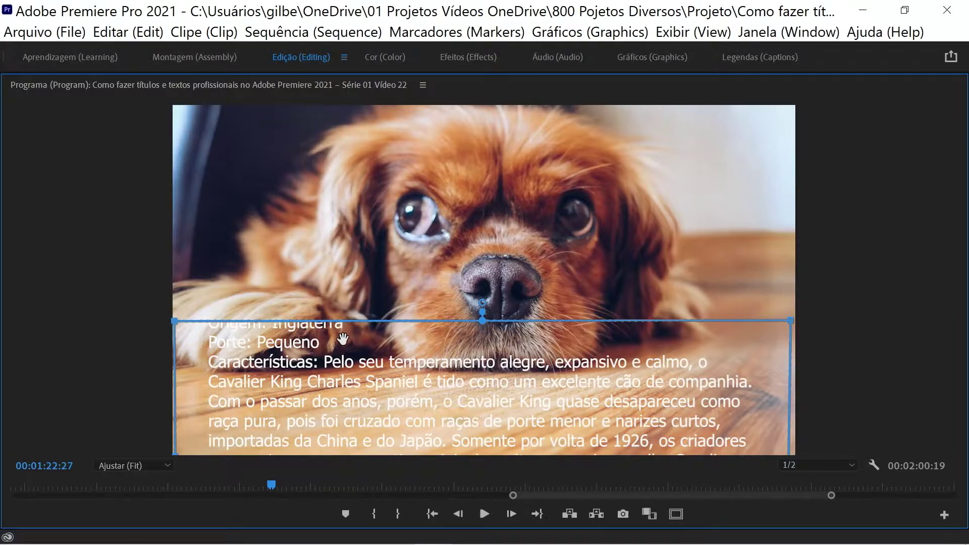
drag(342, 345, 221, 396)
drag(361, 394, 629, 292)
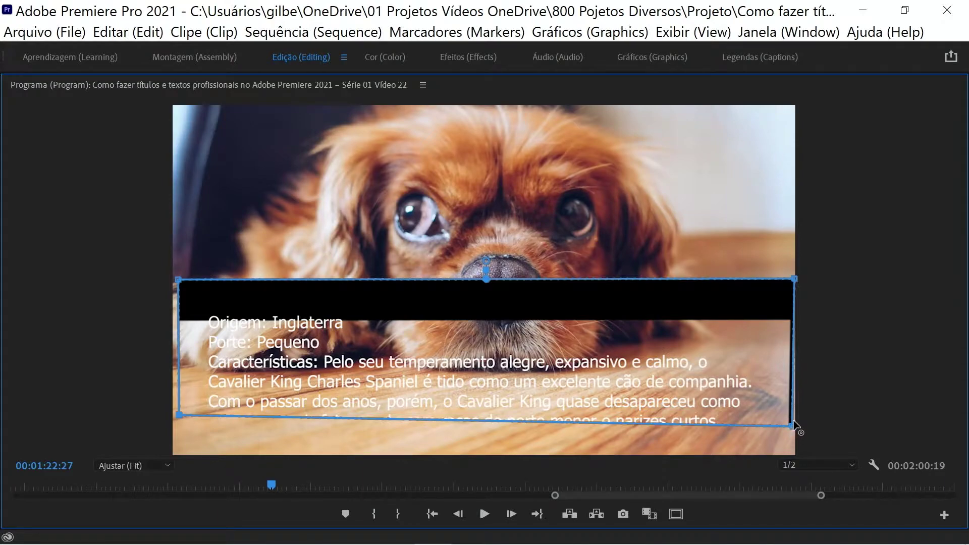
mouse_move(793, 424)
mouse_down()
mouse_move(793, 407)
mouse_move(782, 409)
mouse_up()
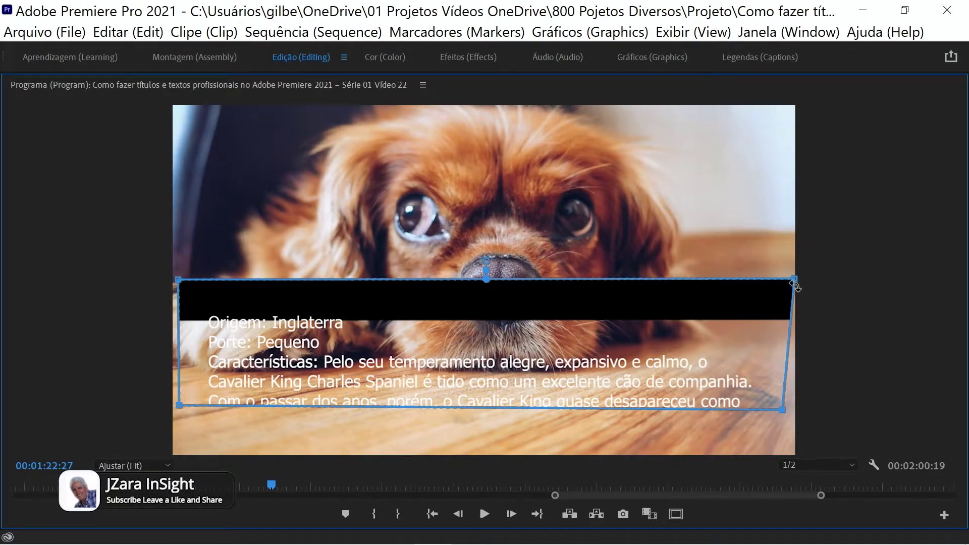
drag(794, 286, 794, 292)
mouse_move(430, 306)
mouse_down()
mouse_move(423, 357)
mouse_move(432, 359)
mouse_up()
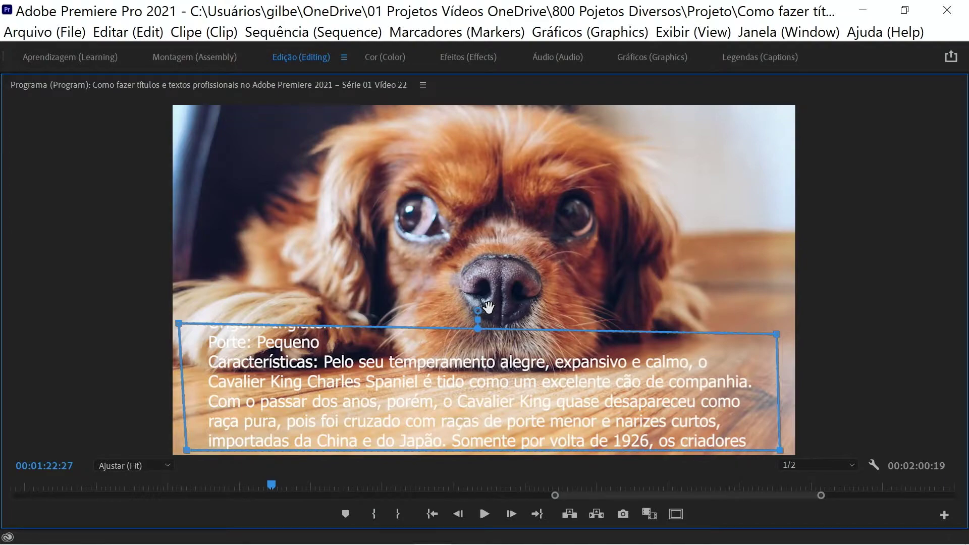
key(grave)
click(706, 318)
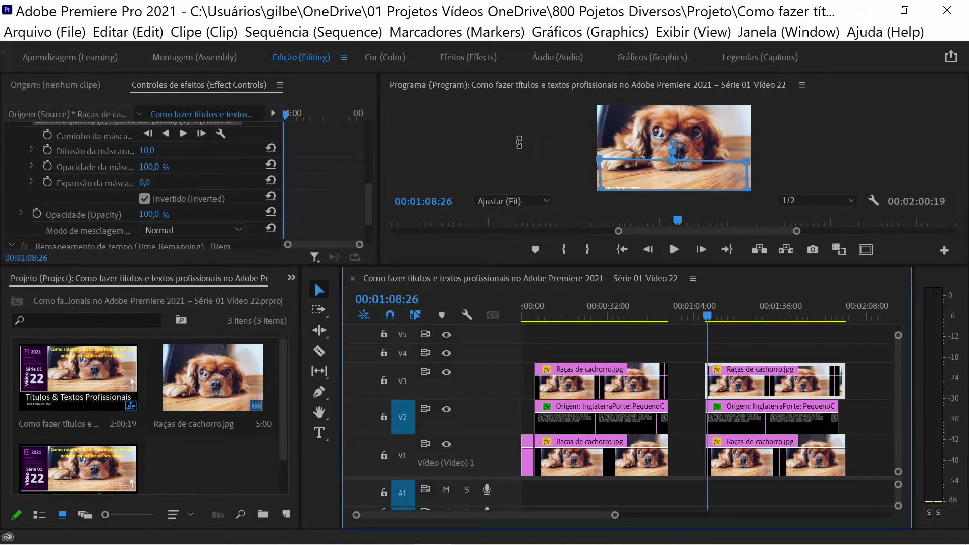
- Deselect the clip and play the second breed section in full-screen playback with Ctrl+`
click(610, 346)
click(475, 166)
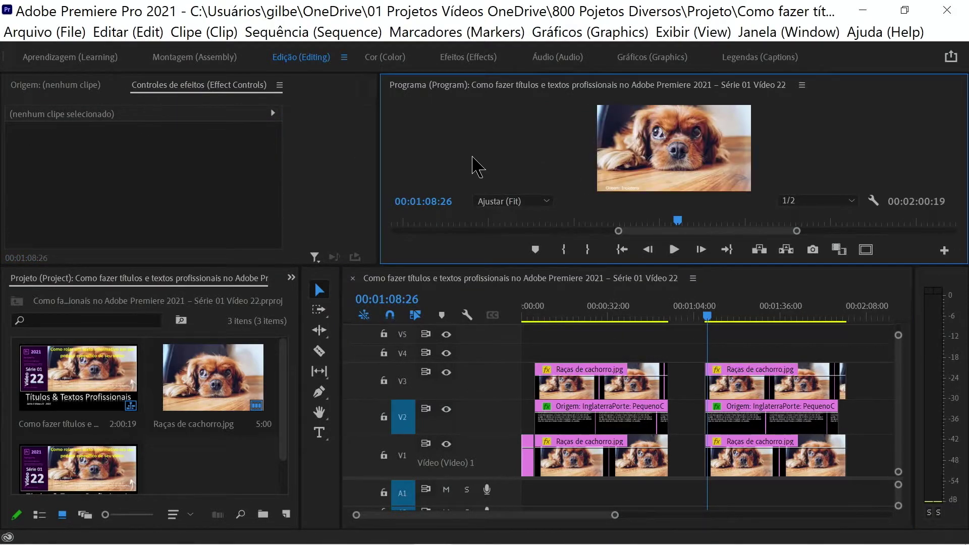
key(ctrl+grave)
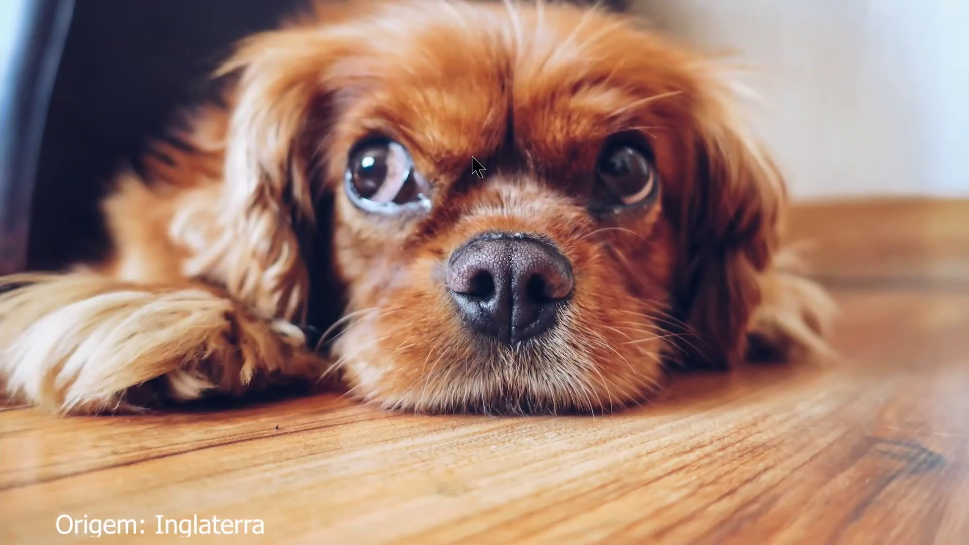